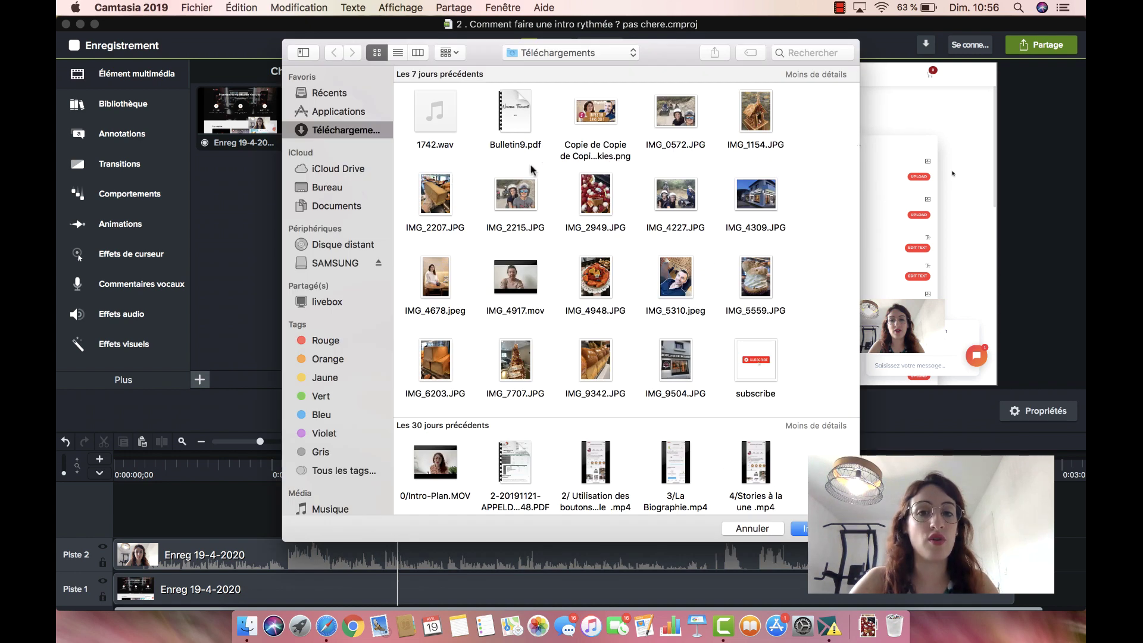
Leave the media import and place the orange Abstrait-style speech-bubble callout on the canvas, with "bonsoir c'est" and the presenter's first name as text.
{"action": "left_click", "coordinate": [752, 528]}
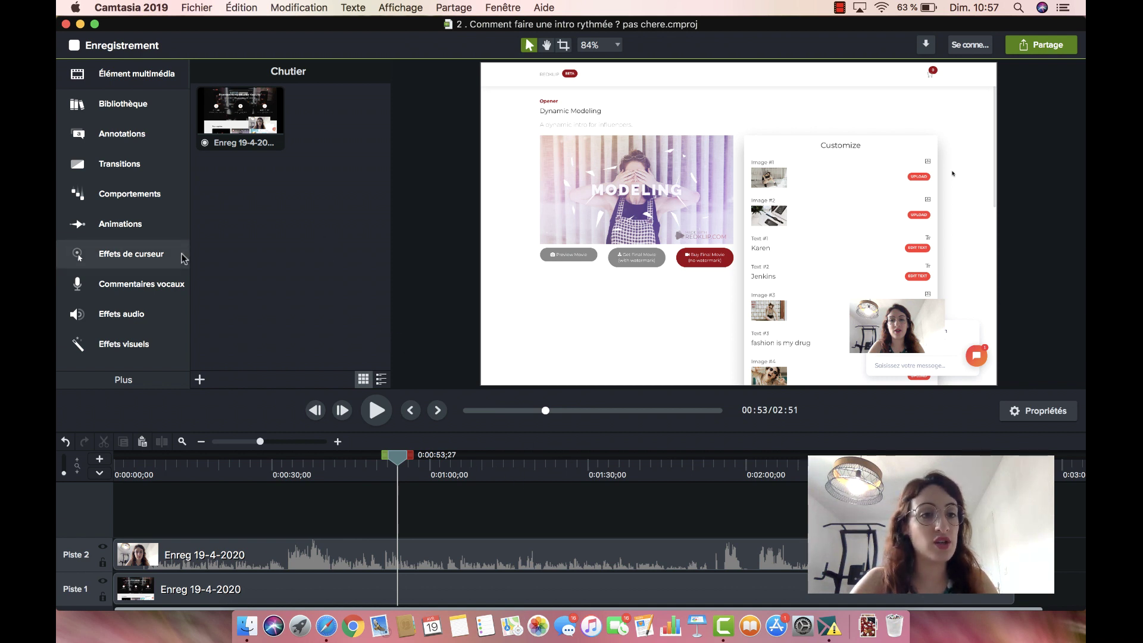
{"action": "left_click", "coordinate": [106, 138]}
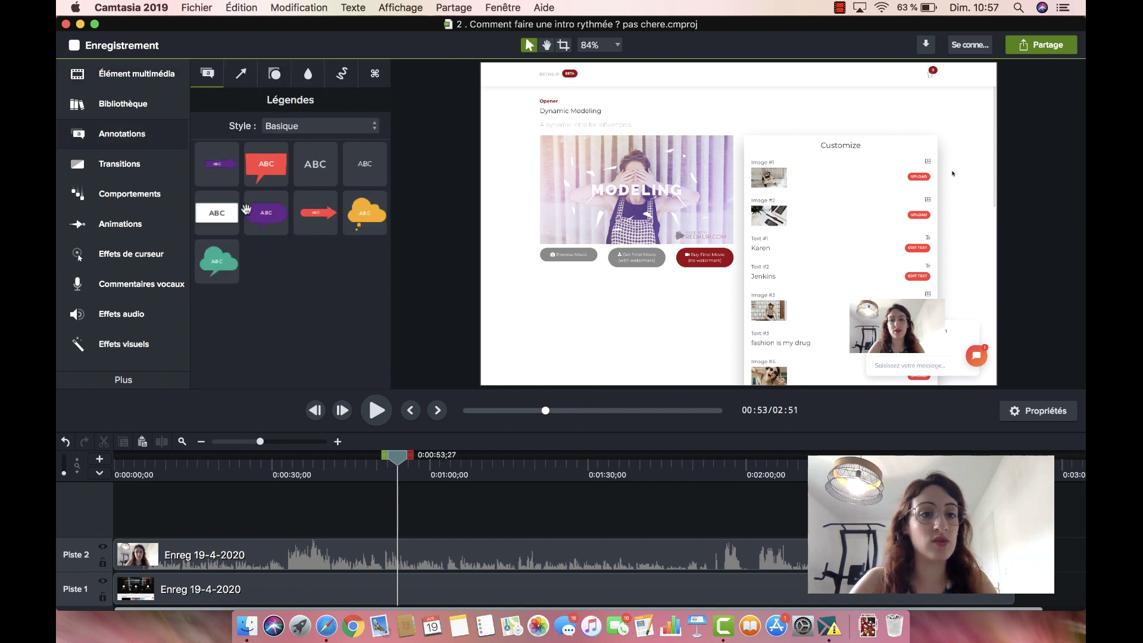
{"action": "left_click", "coordinate": [295, 125]}
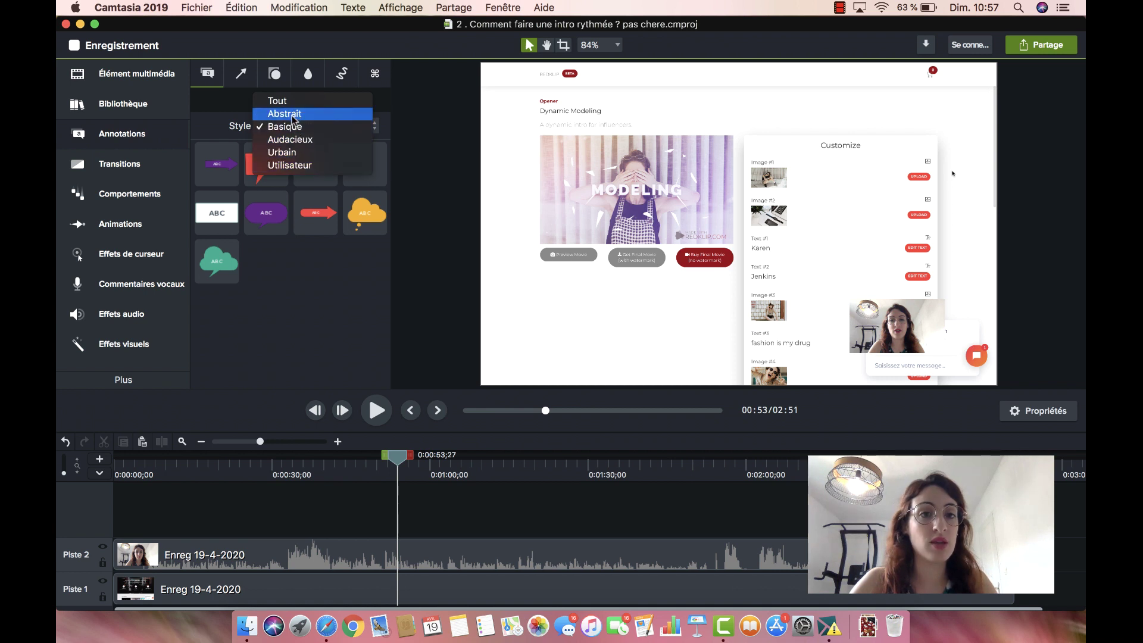
{"action": "left_click", "coordinate": [293, 119]}
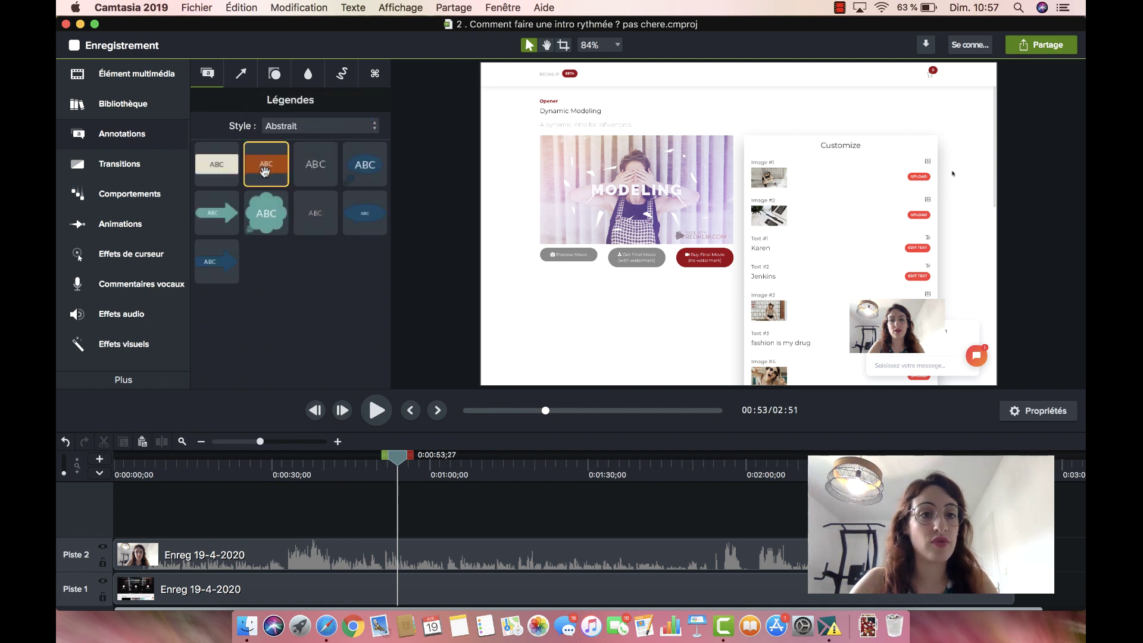
{"action": "left_click_drag", "start_coordinate": [269, 171], "coordinate": [585, 200]}
{"action": "double_click", "coordinate": [586, 201]}
{"action": "type", "text": "bonsoir c'est mel"}
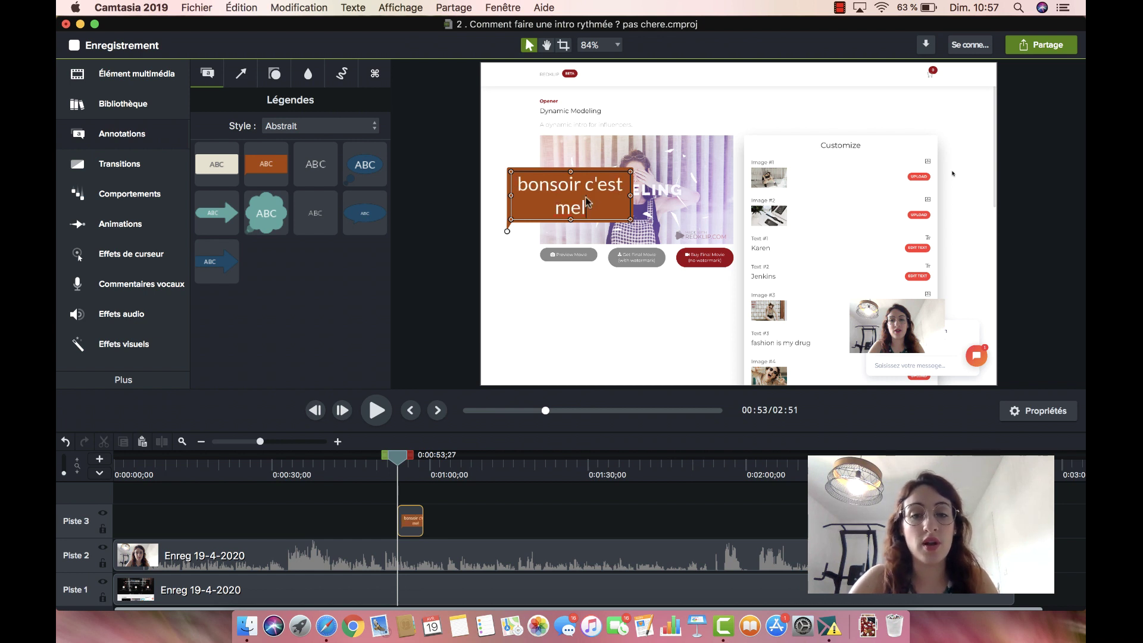
Finish editing the callout text and extend the callout clip on Piste 3 so it starts slightly before the playhead.
{"action": "left_click", "coordinate": [418, 269]}
{"action": "left_click", "coordinate": [560, 193]}
{"action": "double_click", "coordinate": [561, 193]}
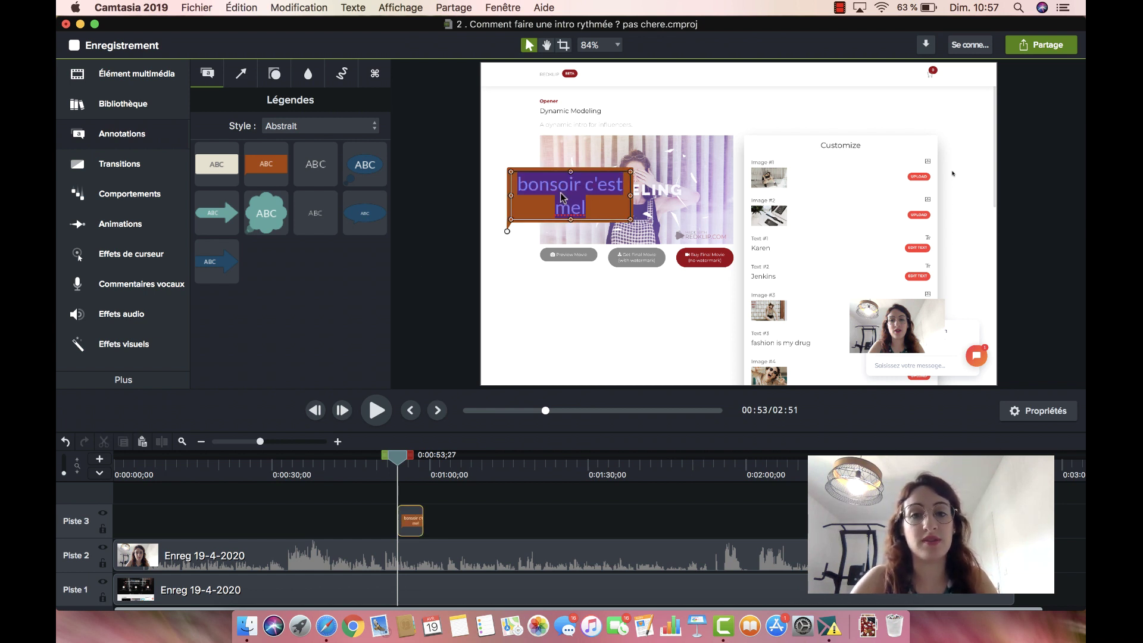
{"action": "left_click", "coordinate": [425, 271]}
{"action": "left_click", "coordinate": [531, 202]}
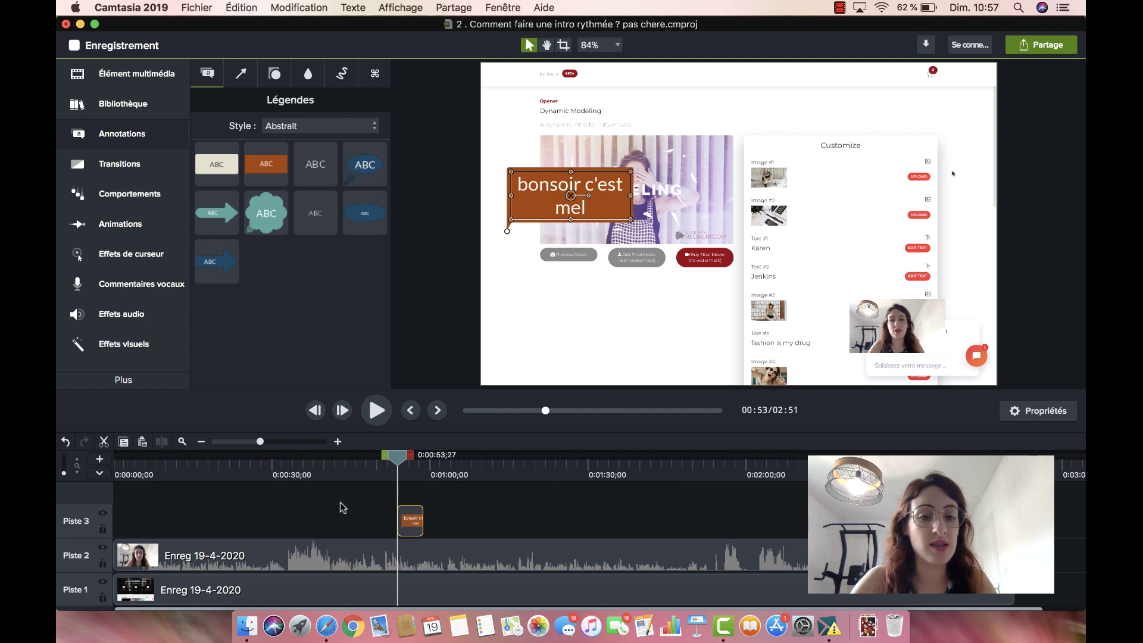
{"action": "mouse_move", "coordinate": [400, 519]}
{"action": "left_mouse_down"}
{"action": "mouse_move", "coordinate": [438, 520]}
{"action": "mouse_move", "coordinate": [390, 519]}
{"action": "left_mouse_up"}
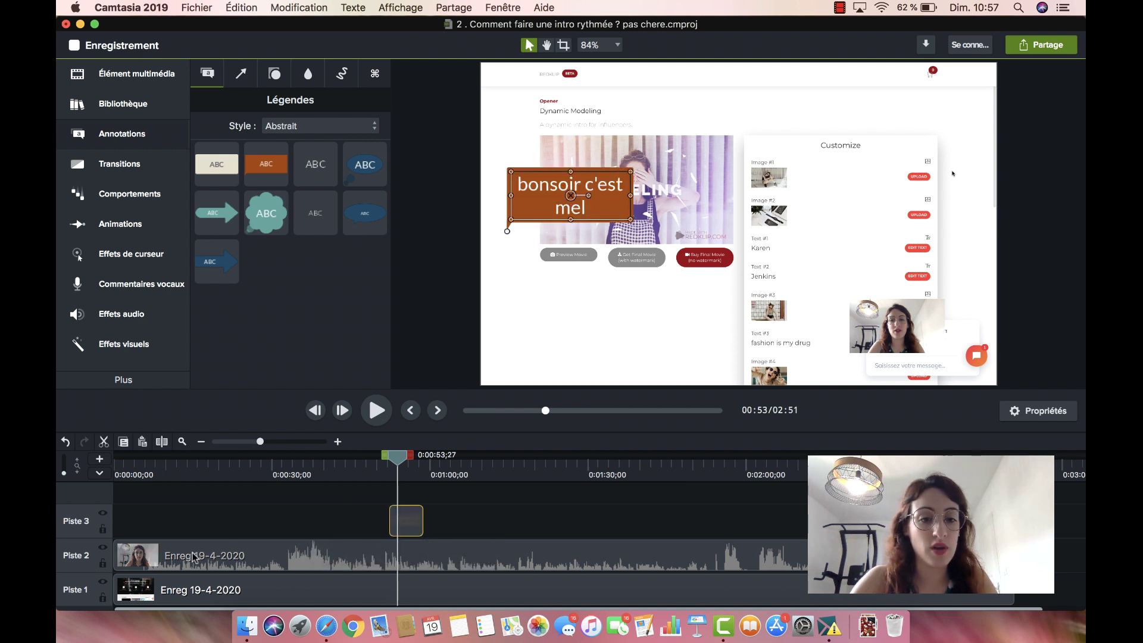
Select the screen recording on Piste 1 and the webcam recording on Piste 2 in turn, and view the available audio effects.
{"action": "left_click", "coordinate": [102, 582]}
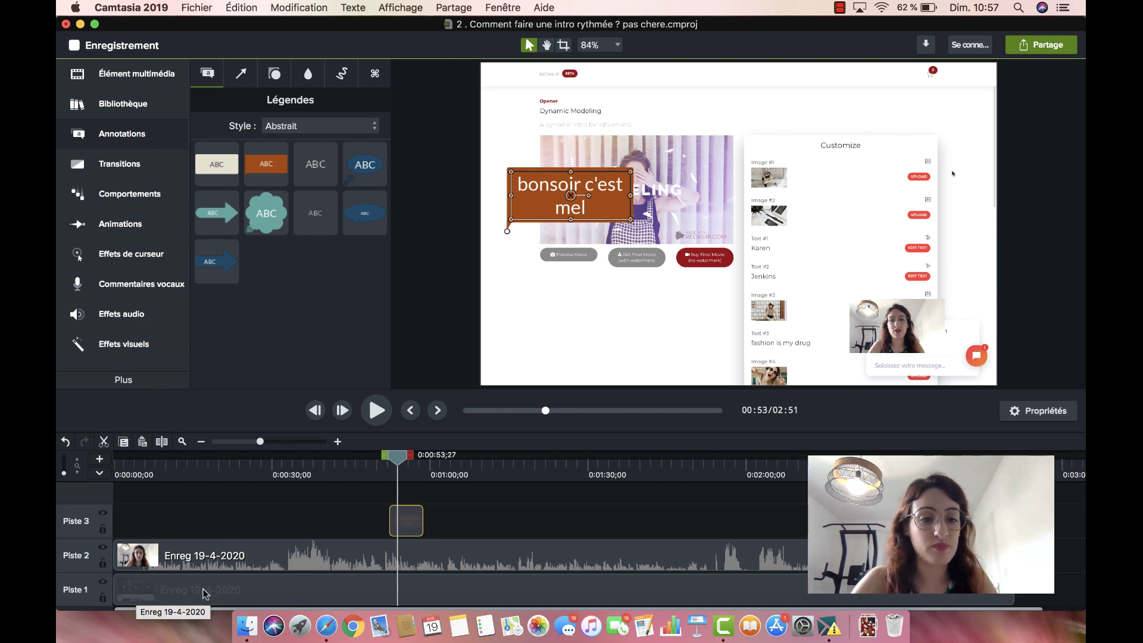
{"action": "left_click", "coordinate": [170, 598]}
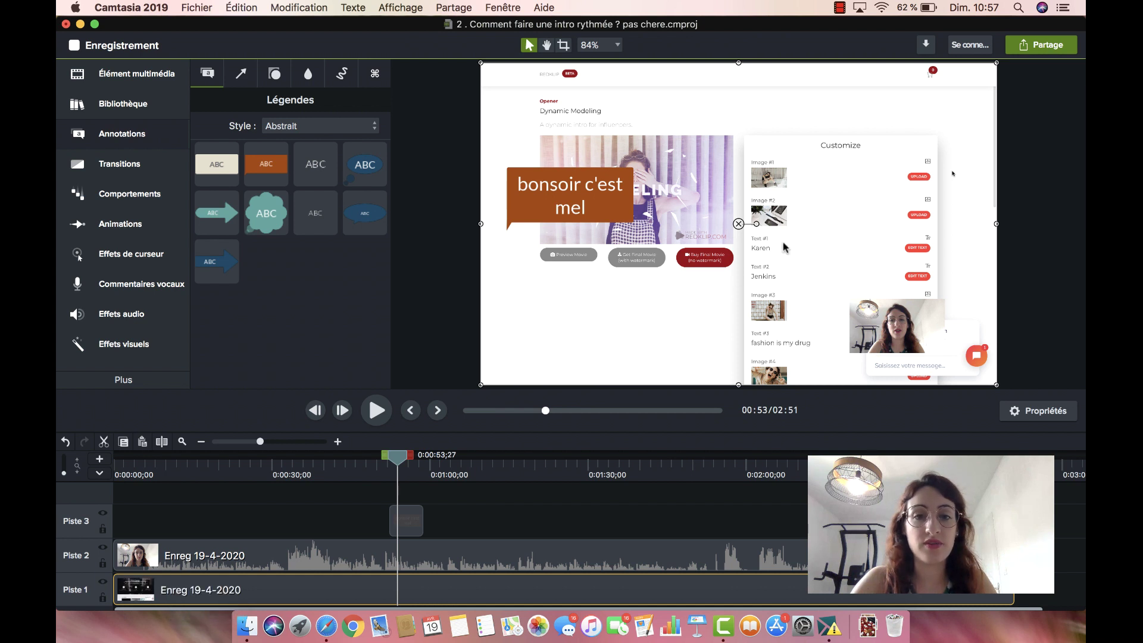
{"action": "left_click", "coordinate": [250, 554]}
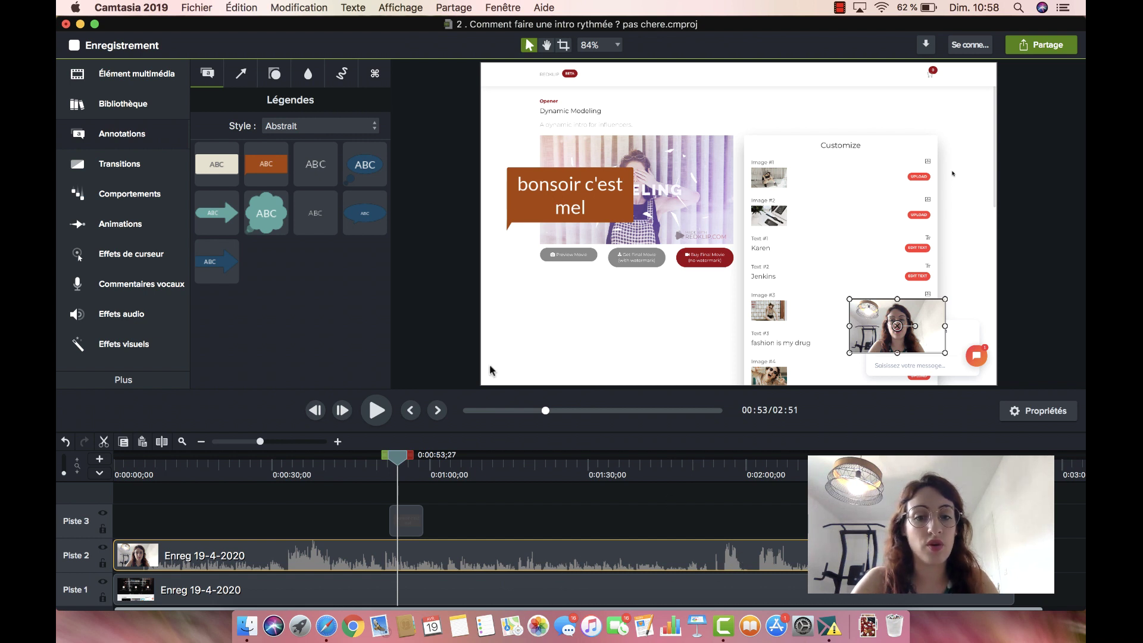
{"action": "left_click", "coordinate": [105, 319]}
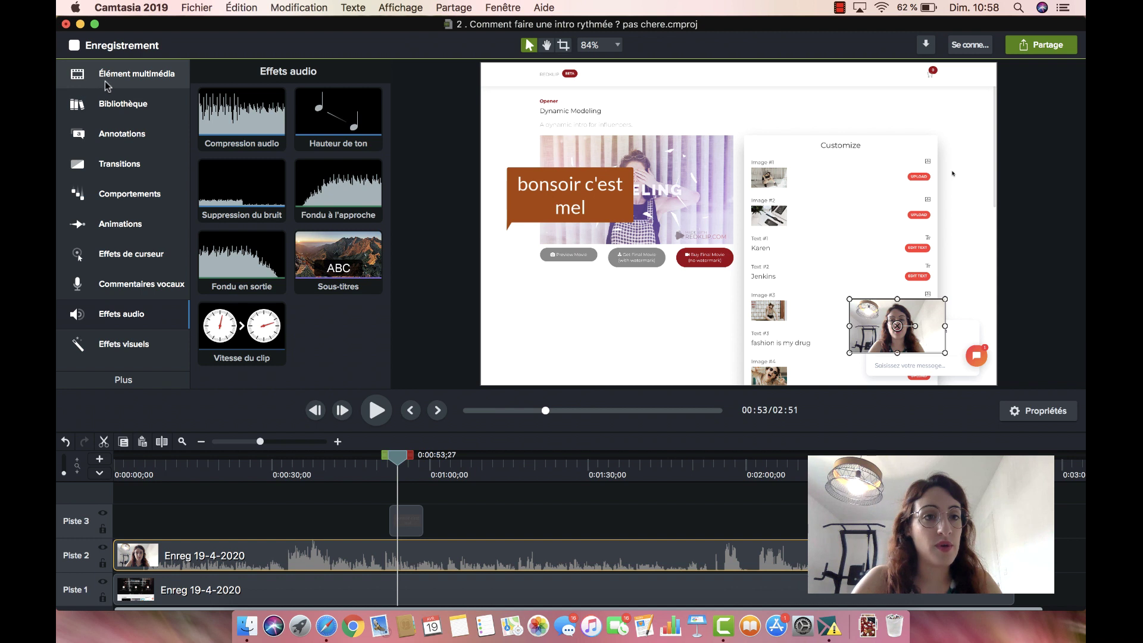
Add the asimpleway track from the Camtasia 2019 library's Pistes de musique folder to Piste 3, after the callout clip.
{"action": "left_click", "coordinate": [107, 106]}
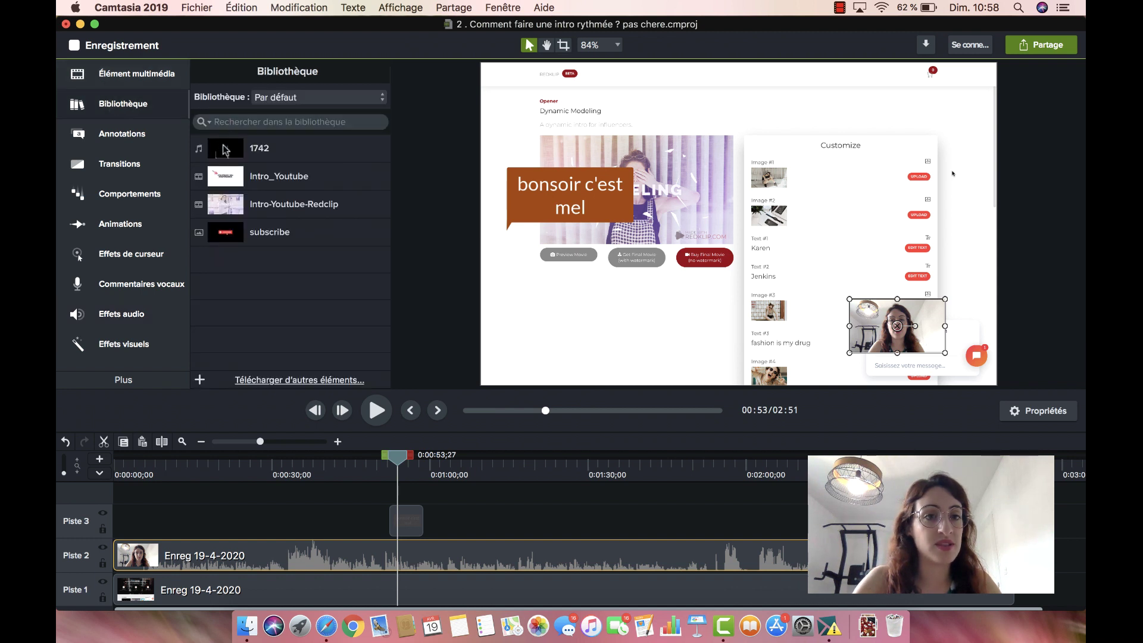
{"action": "left_click", "coordinate": [258, 103]}
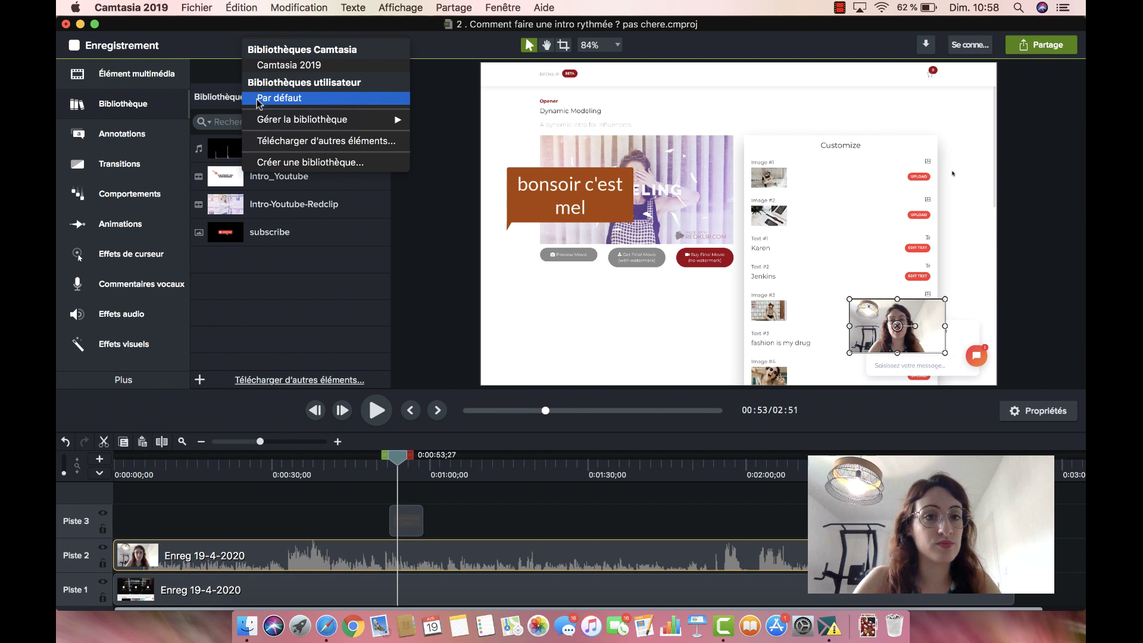
{"action": "left_click", "coordinate": [277, 66]}
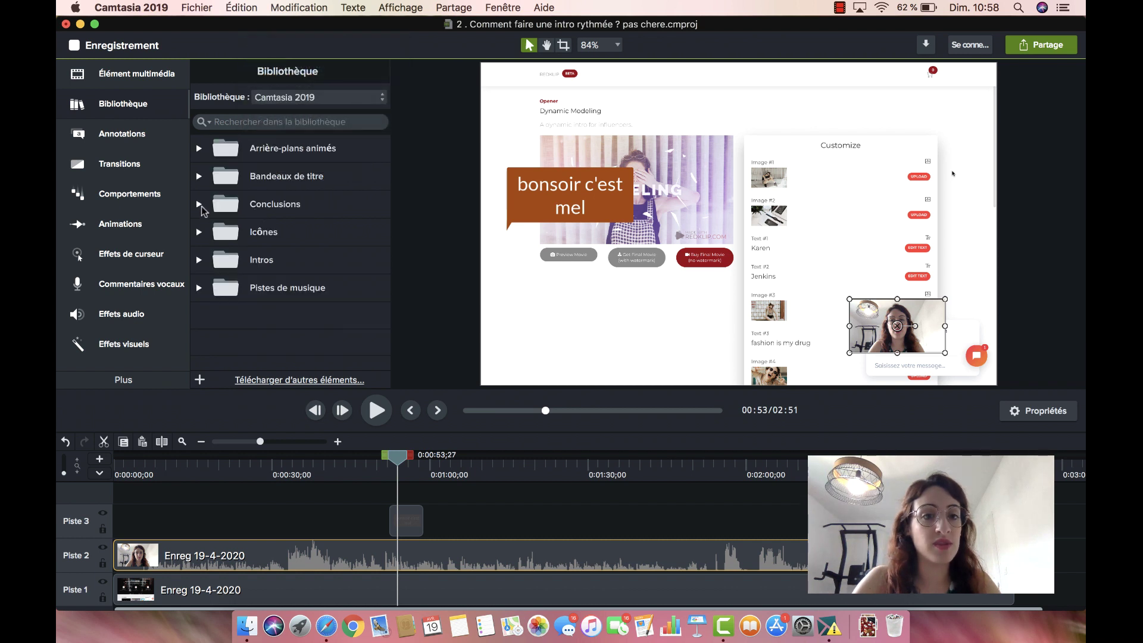
{"action": "left_click", "coordinate": [198, 288]}
{"action": "left_click_drag", "start_coordinate": [283, 321], "coordinate": [474, 523]}
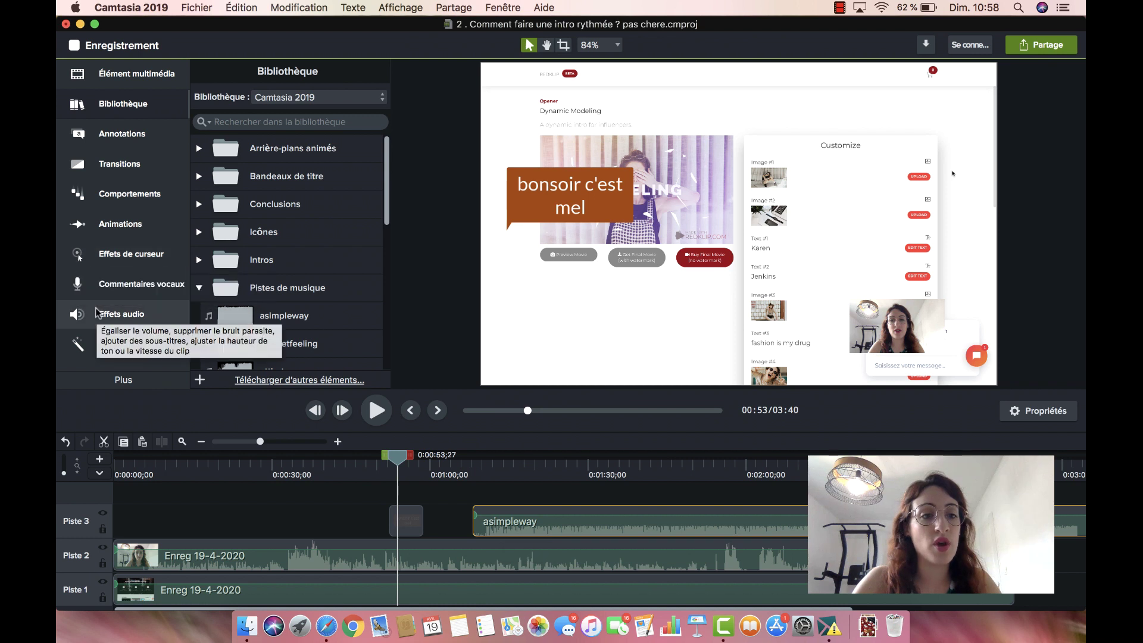
Try the Fondu à l'approche and Fondu en sortie effects on the asimpleway music clip, and delete the clip from Piste 3.
{"action": "left_click", "coordinate": [107, 319]}
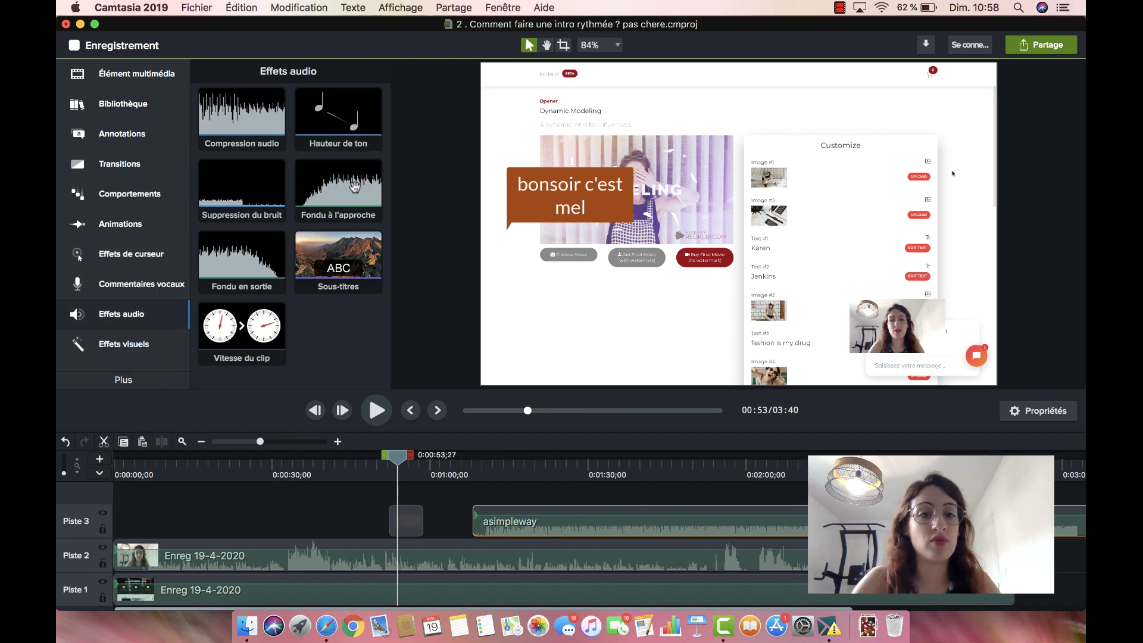
{"action": "left_click_drag", "start_coordinate": [344, 187], "coordinate": [500, 522]}
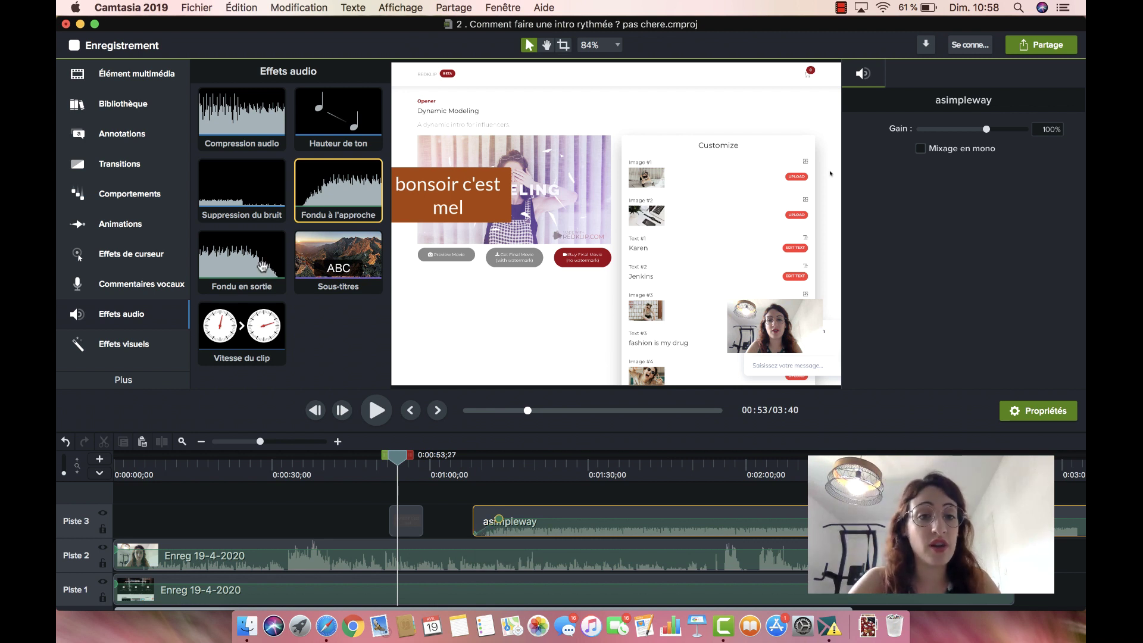
{"action": "left_click_drag", "start_coordinate": [245, 267], "coordinate": [622, 517]}
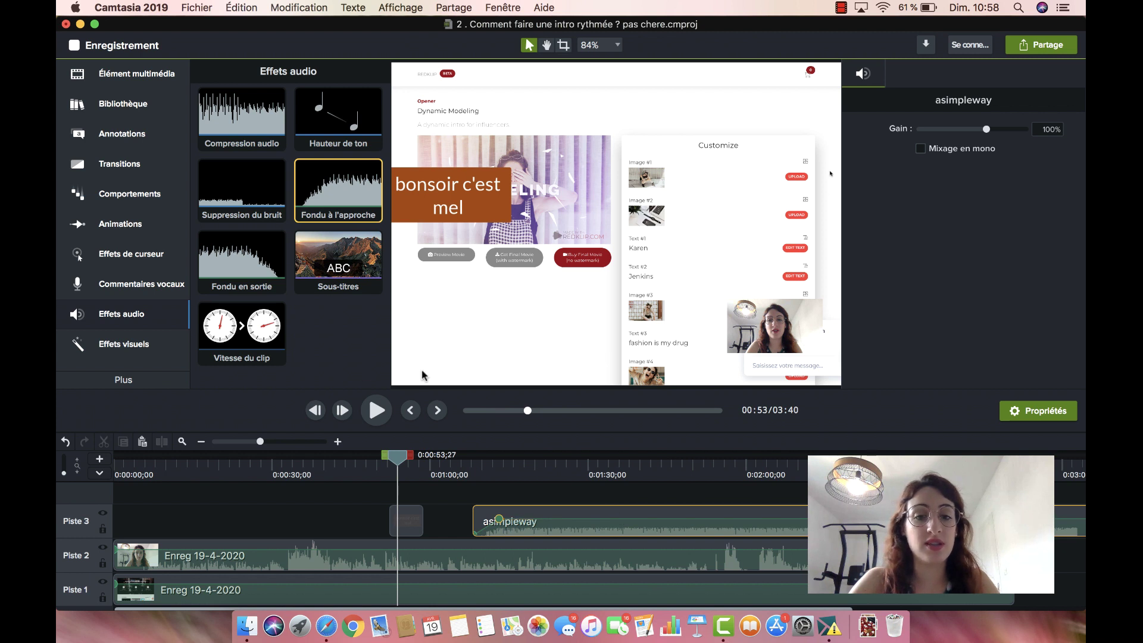
{"action": "left_click", "coordinate": [516, 510]}
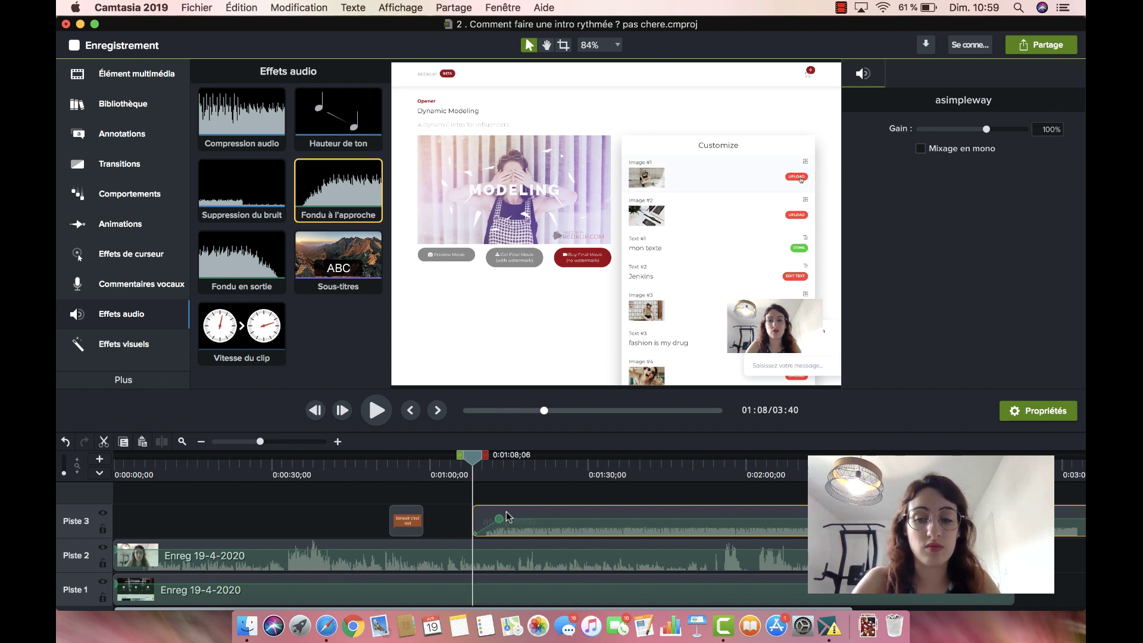
{"action": "key", "text": "Delete"}
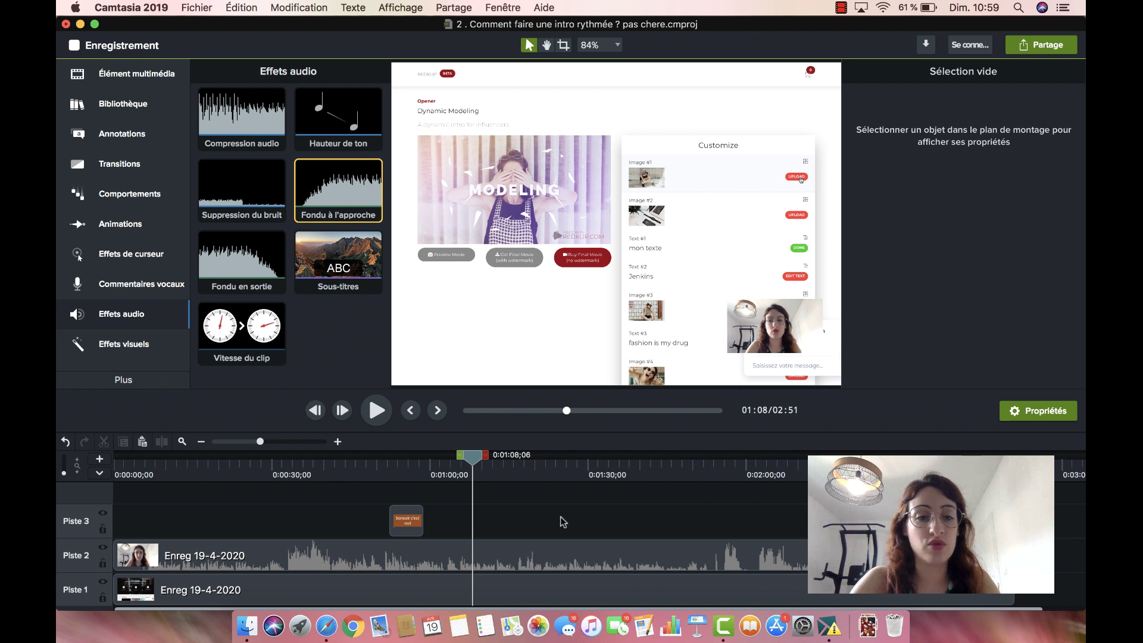
Add the shimmer-01 title banner from the library's Bandeaux de titre folder to Piste 3, after the callout clip.
{"action": "left_click", "coordinate": [125, 105]}
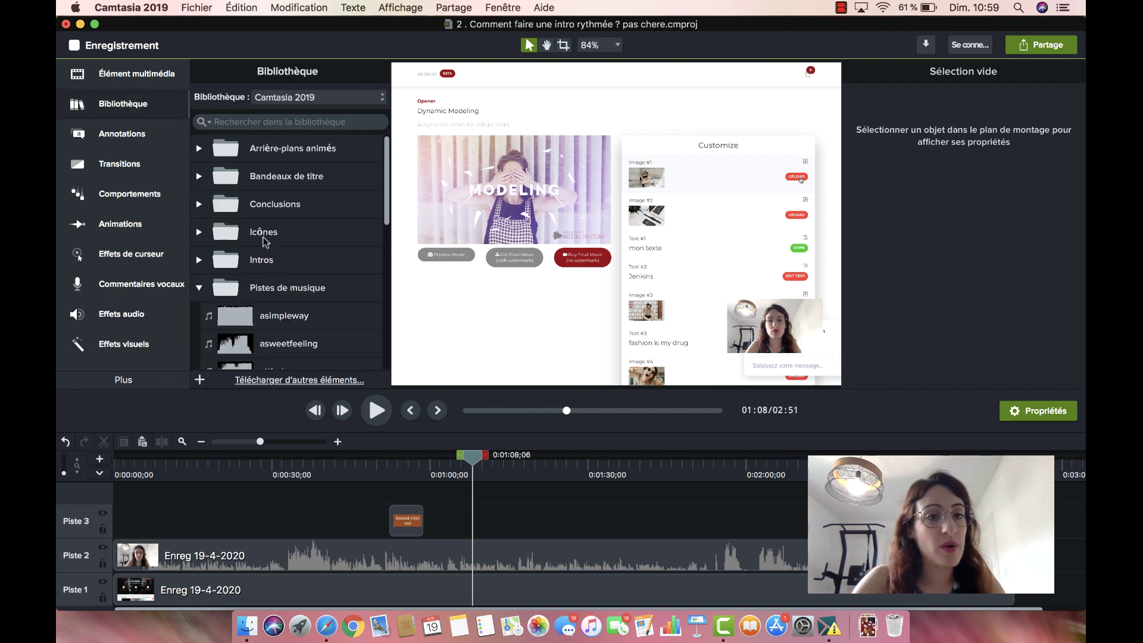
{"action": "left_click", "coordinate": [200, 177]}
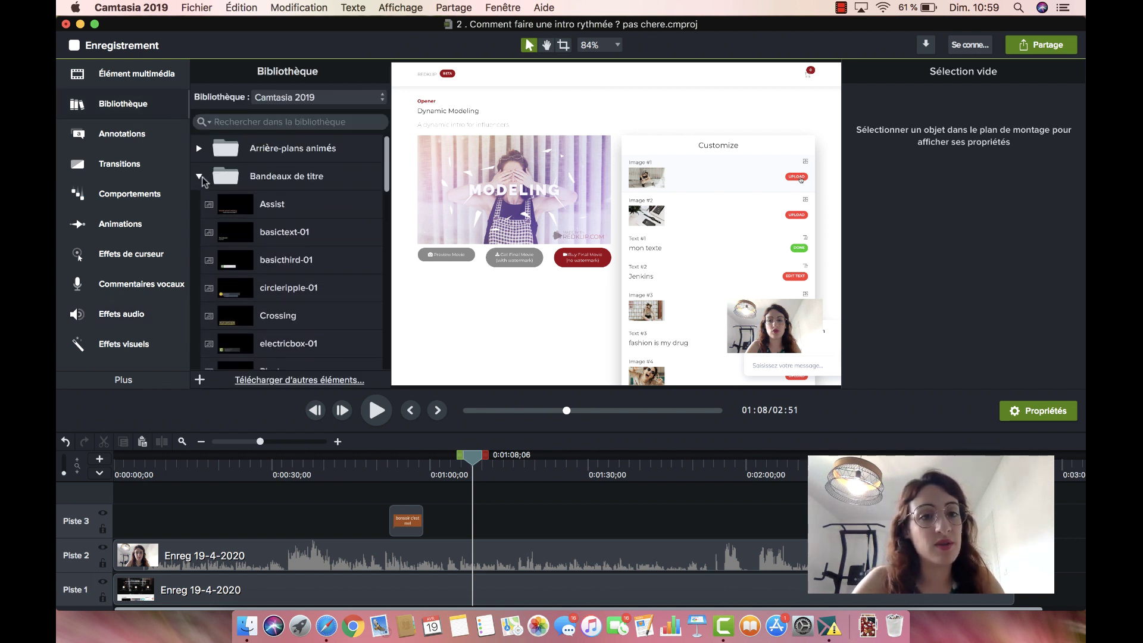
{"action": "scroll", "coordinate": [271, 294], "scroll_direction": "down", "scroll_amount": 3}
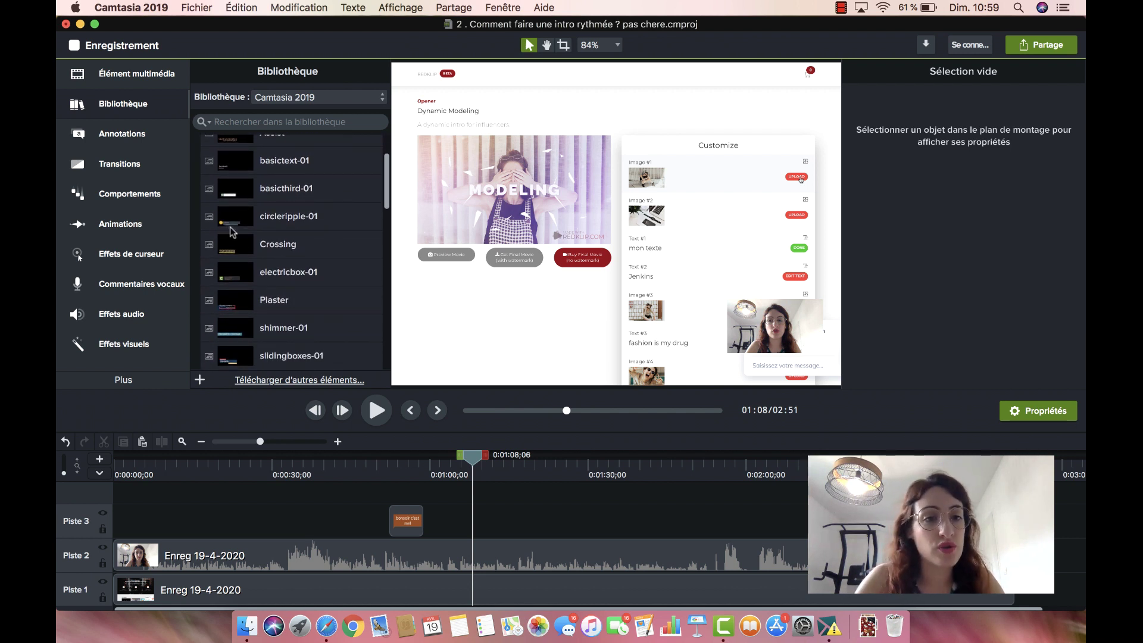
{"action": "scroll", "coordinate": [245, 246], "scroll_direction": "up", "scroll_amount": 3}
{"action": "scroll", "coordinate": [258, 227], "scroll_direction": "down", "scroll_amount": 5}
{"action": "scroll", "coordinate": [257, 226], "scroll_direction": "down", "scroll_amount": 1}
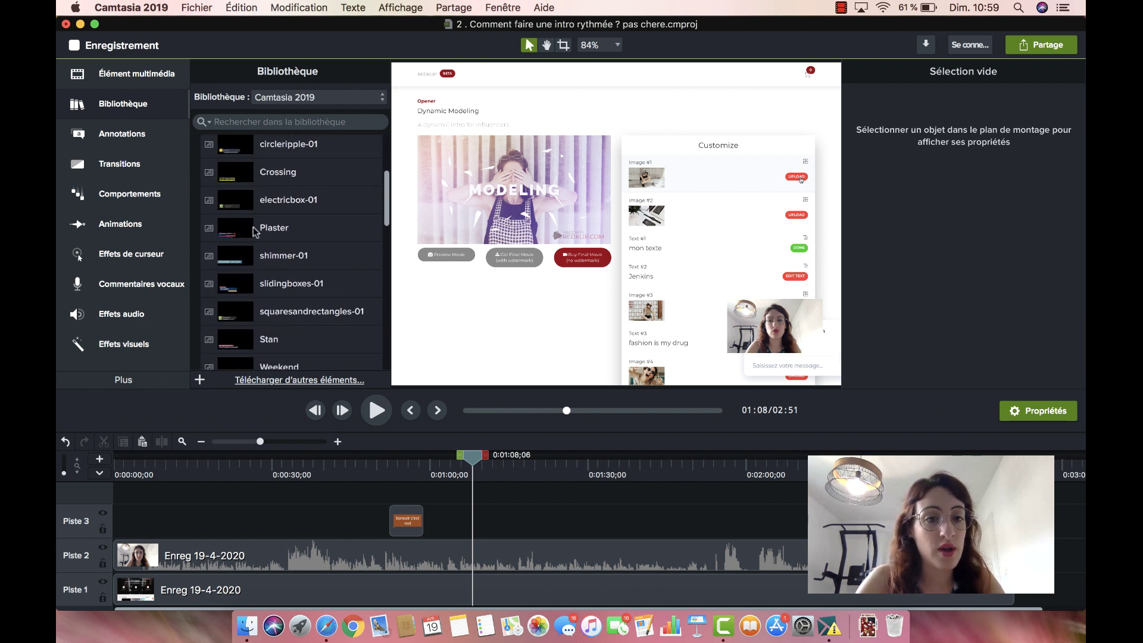
{"action": "left_click", "coordinate": [239, 259]}
{"action": "left_click_drag", "start_coordinate": [240, 260], "coordinate": [521, 513]}
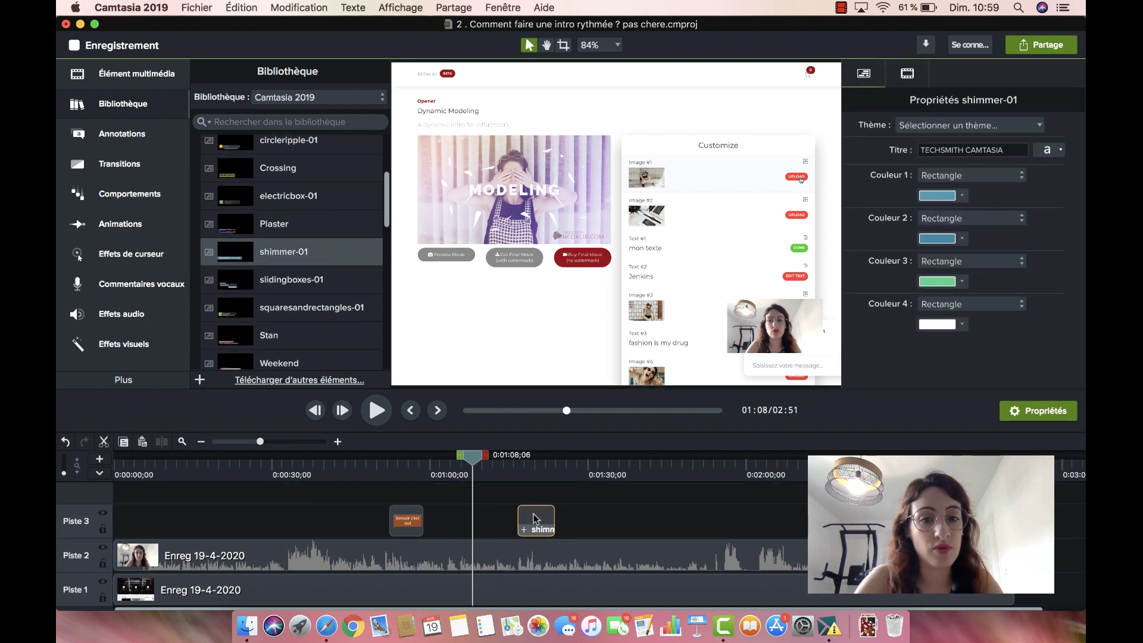
Show the shimmer-01 banner at about 1:17 on the timeline and change its title text to "interview de X".
{"action": "left_click", "coordinate": [406, 521]}
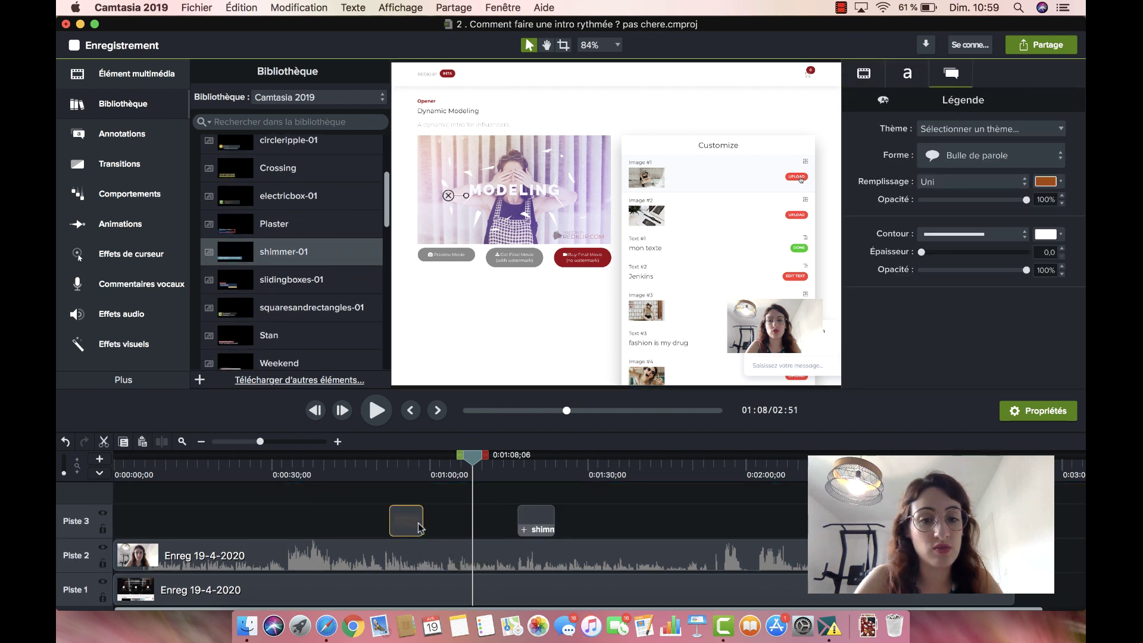
{"action": "left_click", "coordinate": [536, 521]}
{"action": "left_click_drag", "start_coordinate": [472, 457], "coordinate": [524, 467]}
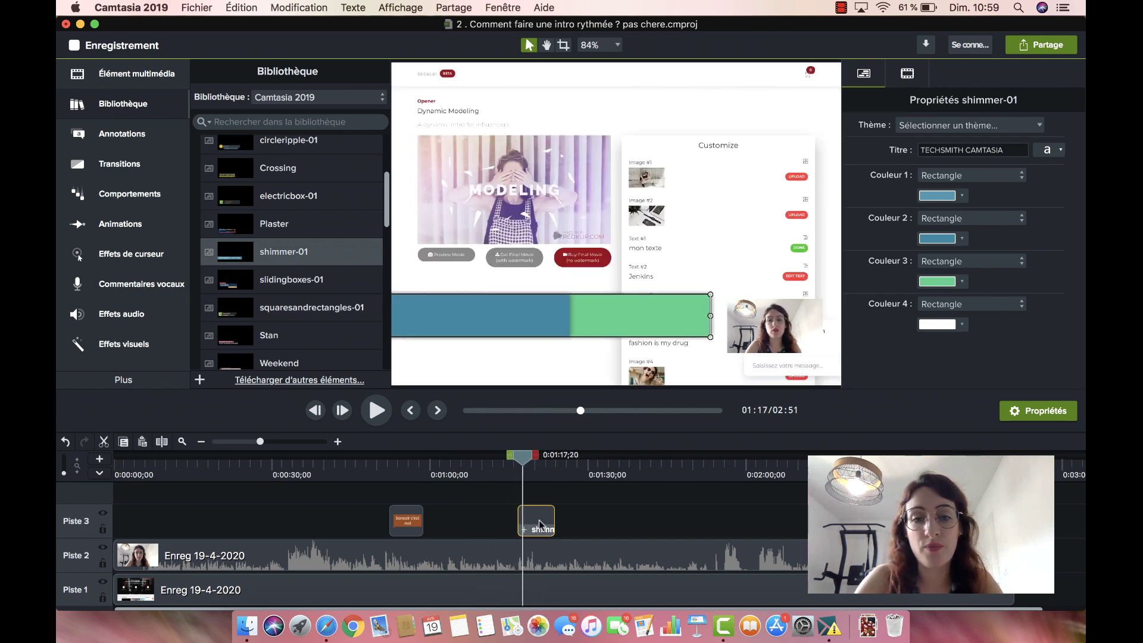
{"action": "left_click_drag", "start_coordinate": [1007, 151], "coordinate": [928, 153]}
{"action": "key", "text": "BackSpace"}
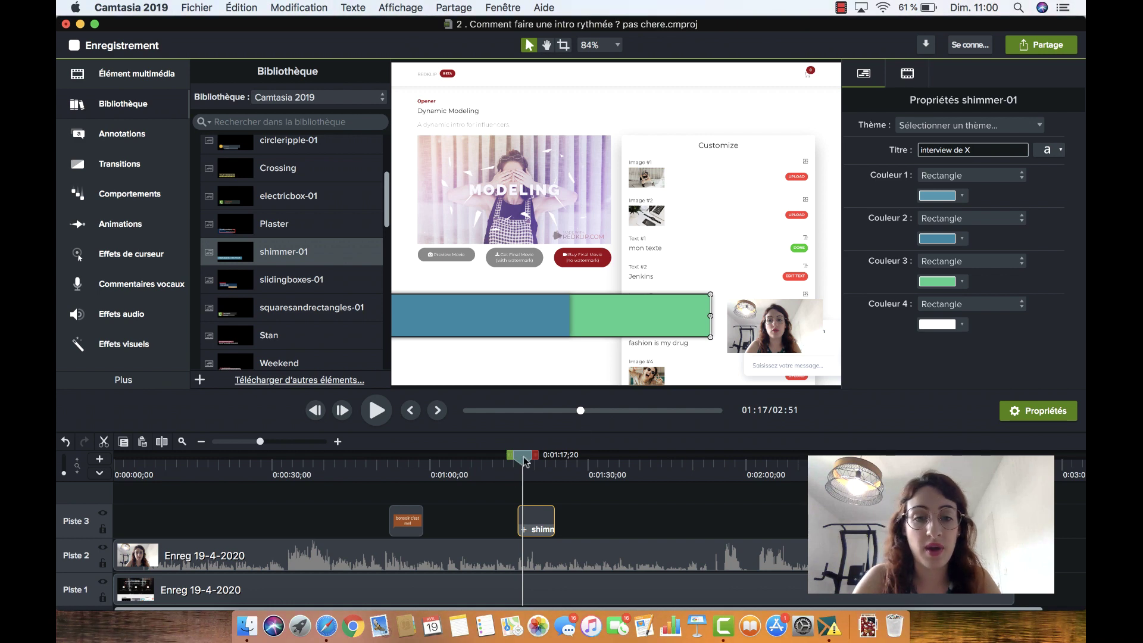
Hide the media bin and scrub across the shimmer-01 banner from about 1:12 to 1:28 to preview it.
{"action": "left_click_drag", "start_coordinate": [523, 460], "coordinate": [499, 461]}
{"action": "left_click", "coordinate": [137, 73]}
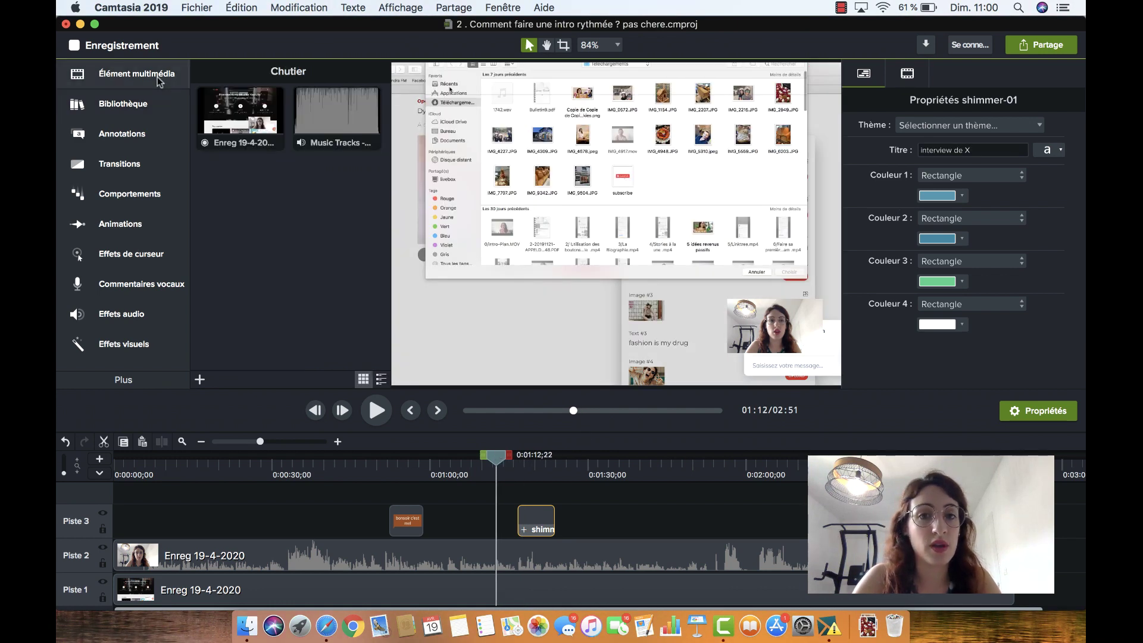
{"action": "left_click", "coordinate": [160, 81]}
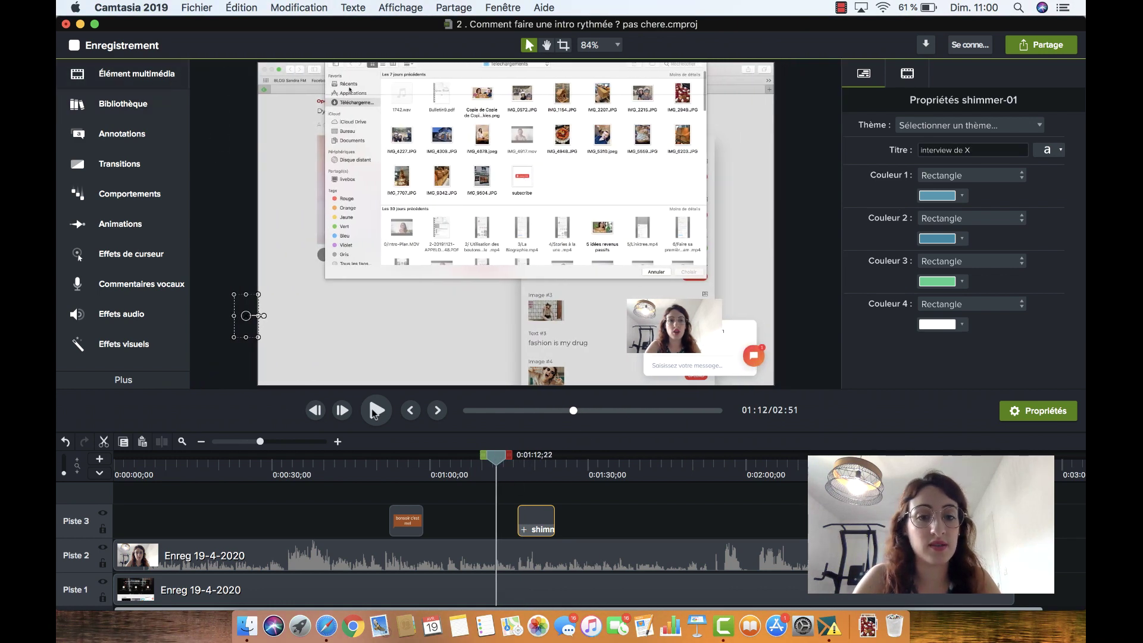
{"action": "left_click_drag", "start_coordinate": [498, 467], "coordinate": [582, 472]}
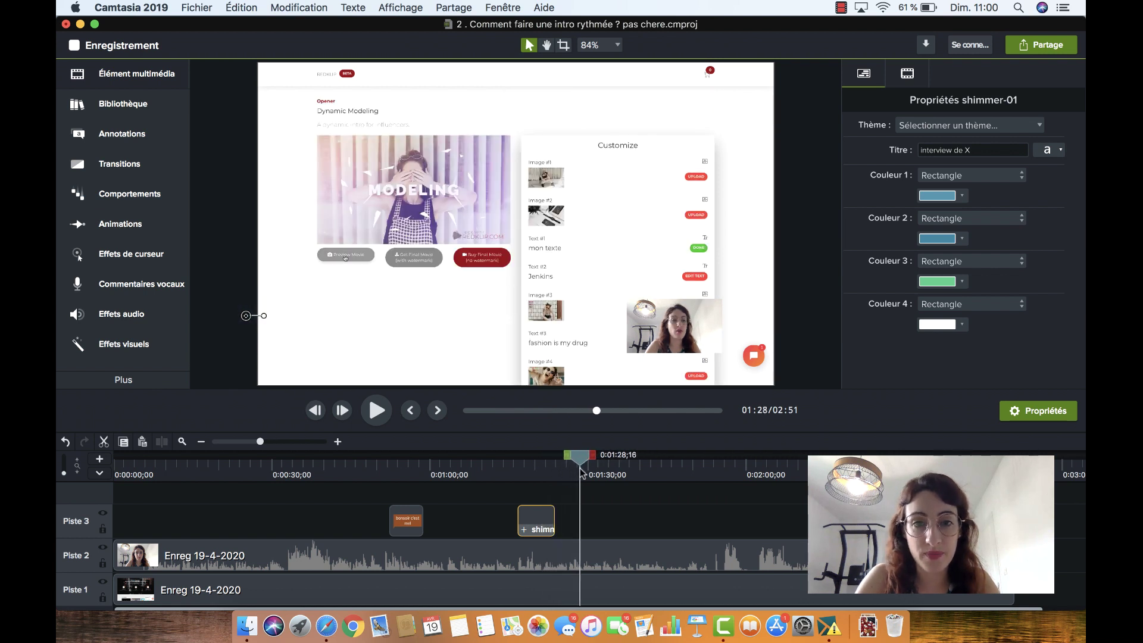